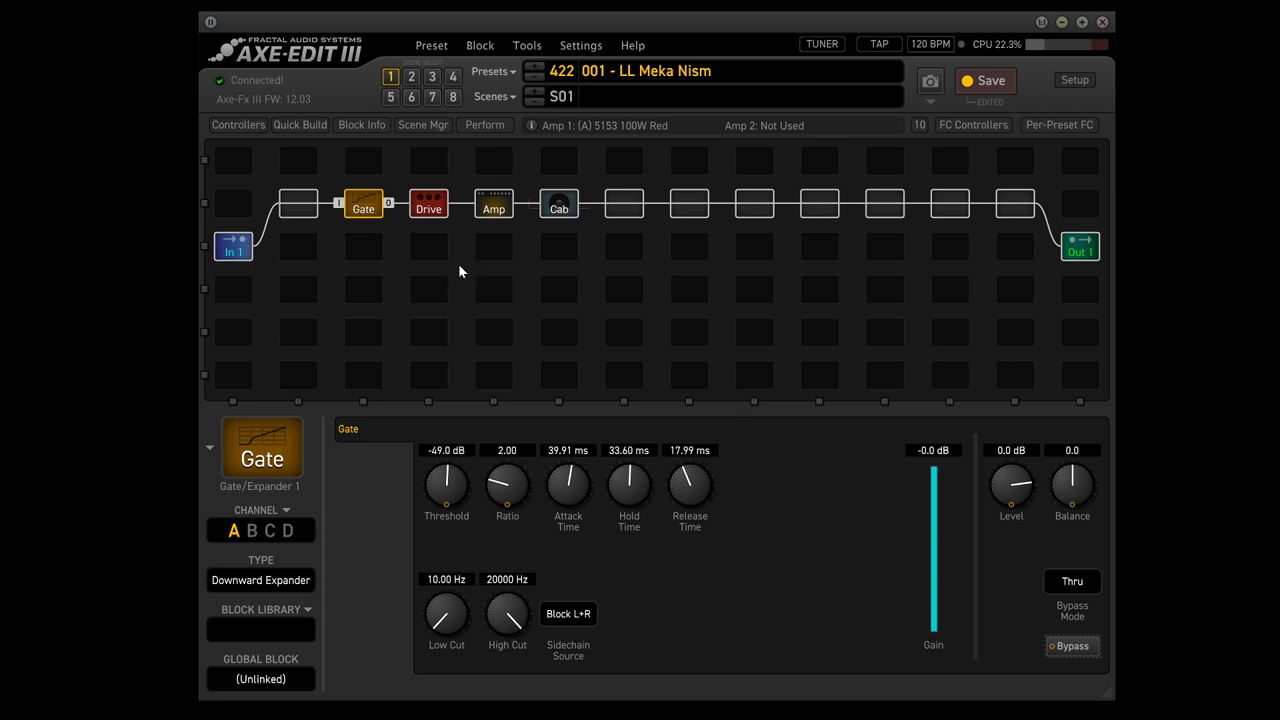
# - Bypass the Gate, Amp, Cab and Drive blocks in the 001 - LL Meka Nism preset
pyautogui.click(1094, 655)
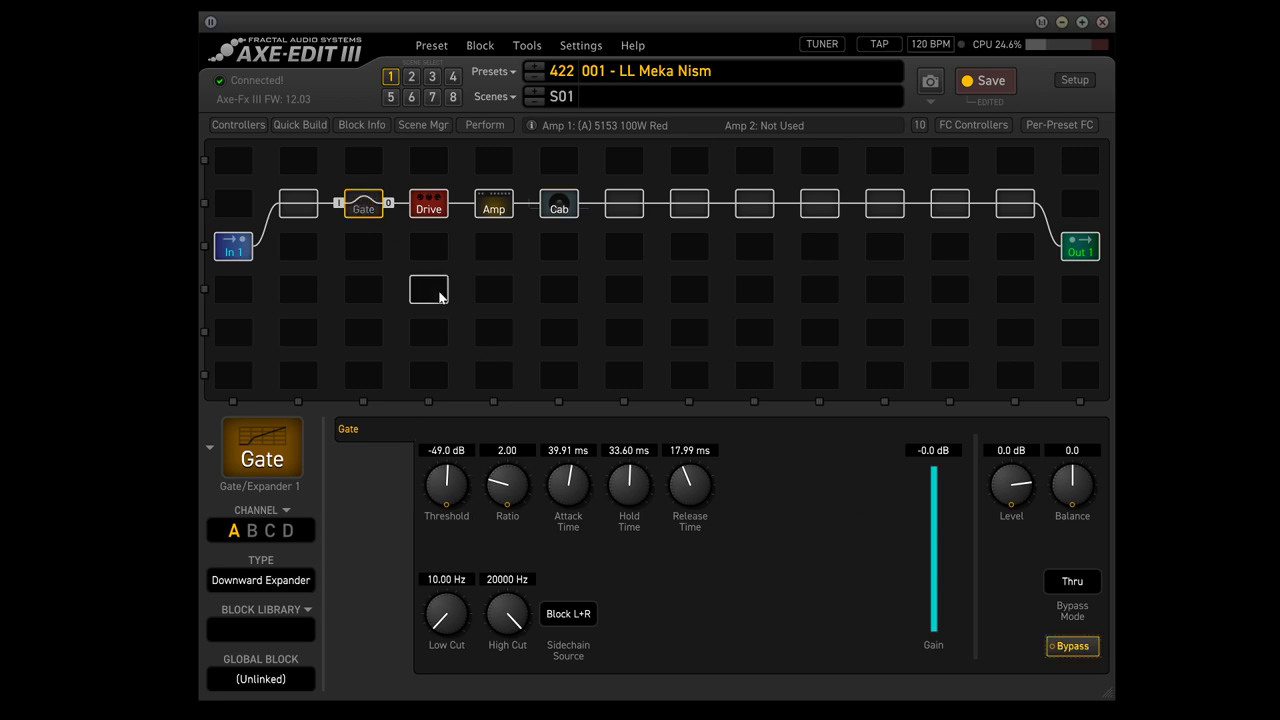
pyautogui.click(494, 205)
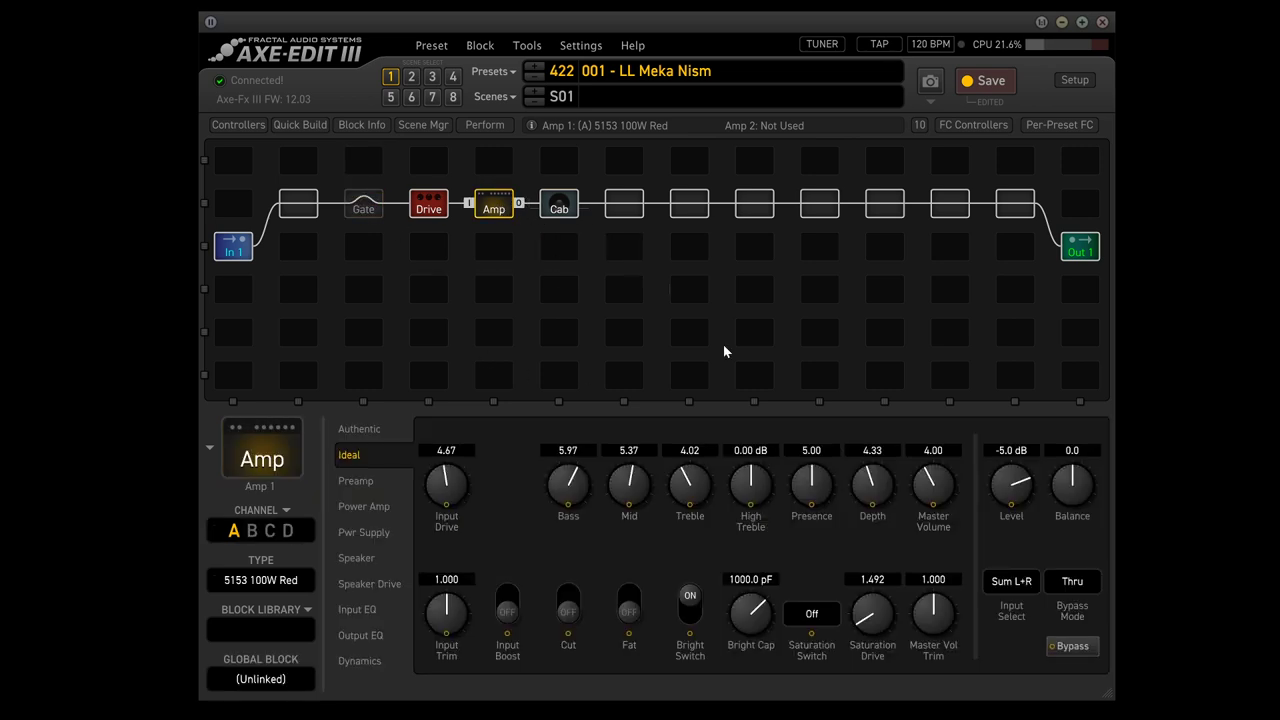
pyautogui.click(1072, 646)
pyautogui.press('Right')
pyautogui.click(1068, 648)
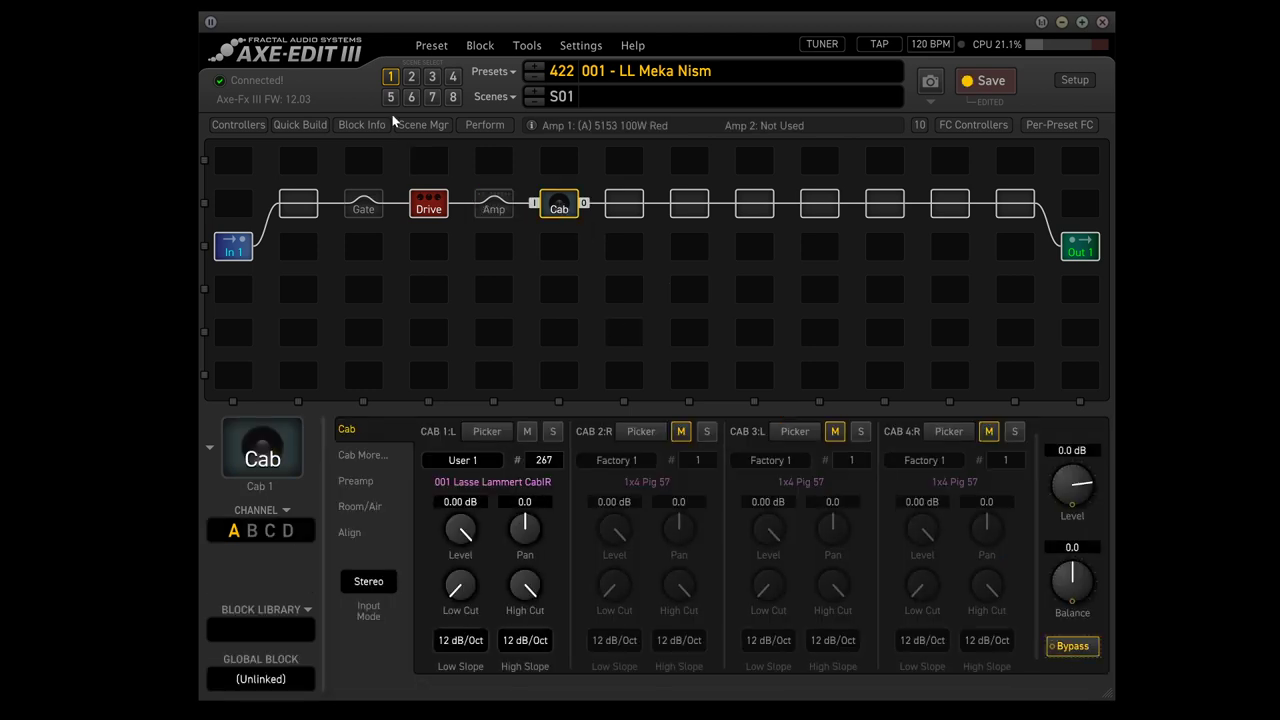
pyautogui.press('Left')
pyautogui.press('Left')
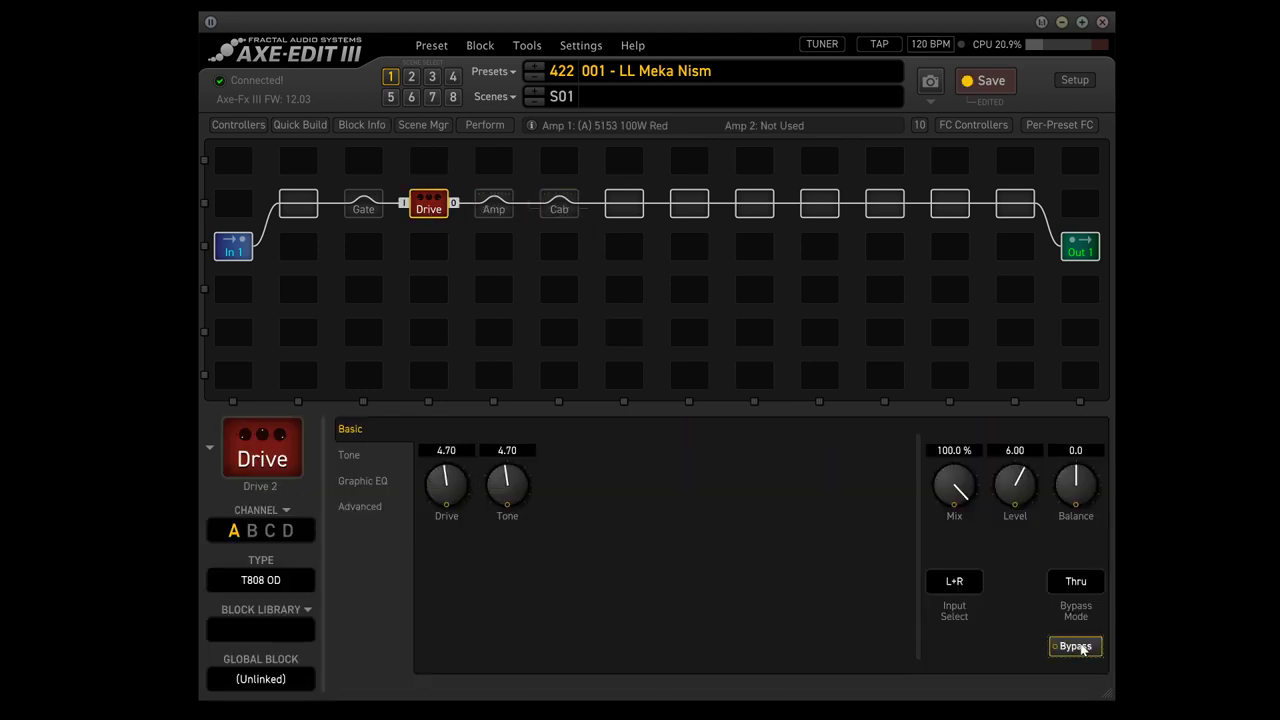
pyautogui.click(1078, 647)
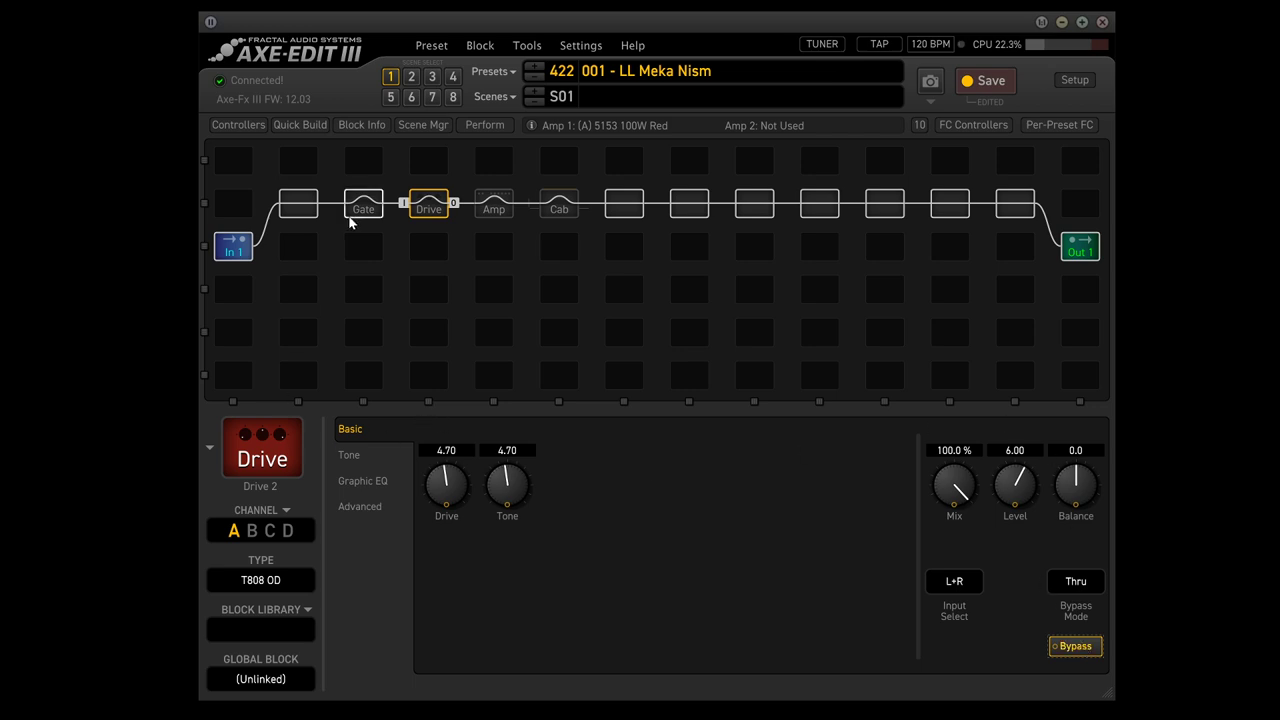
# - View the settings of the Input 1 and Output 1 blocks
pyautogui.click(243, 248)
pyautogui.click(1079, 249)
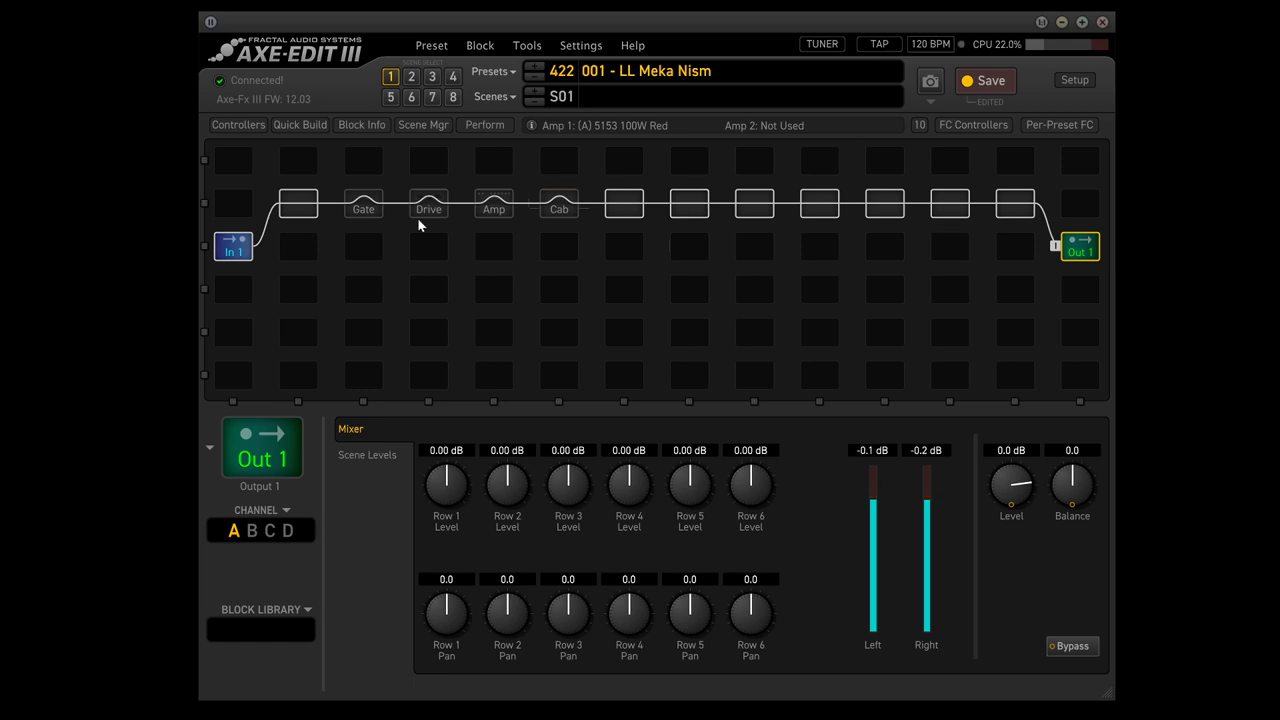
pyautogui.click(246, 252)
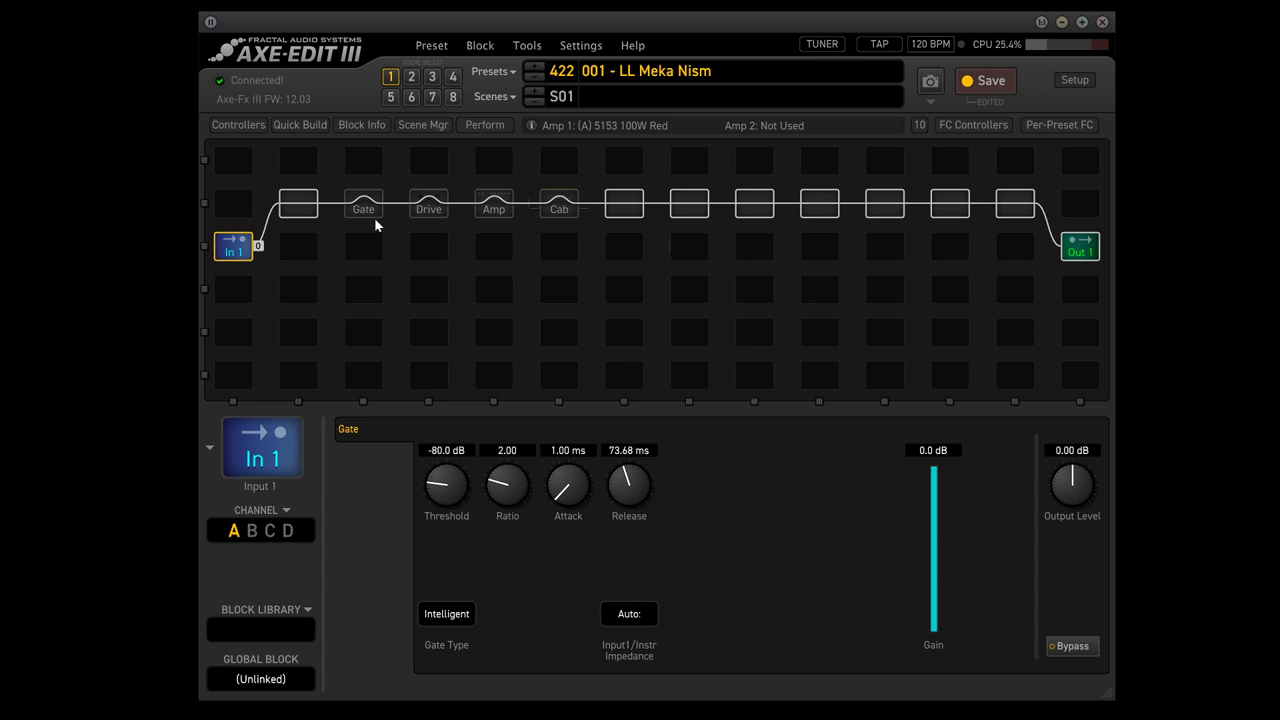
# - Load empty preset 423 and build a signal chain that connects Input 1 directly to Output 1
pyautogui.click(512, 73)
pyautogui.click(1000, 278)
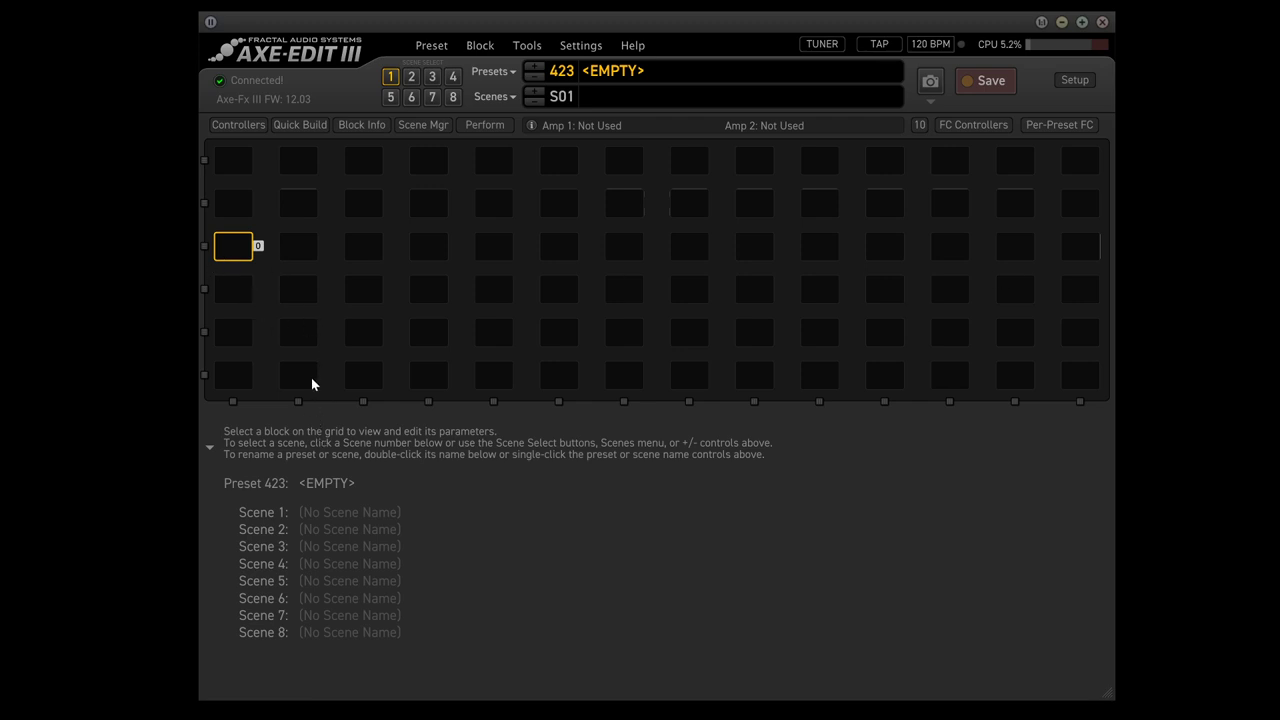
pyautogui.click(312, 243)
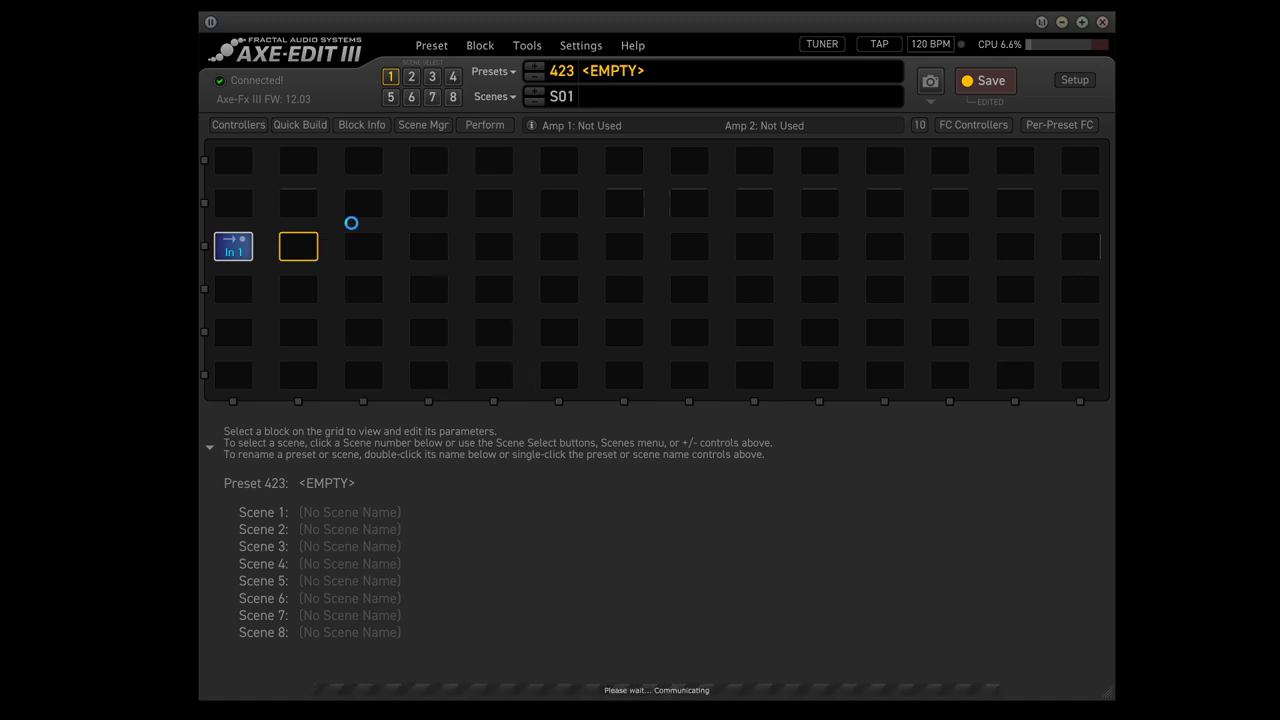
pyautogui.click(286, 250)
pyautogui.moveTo(260, 246); pyautogui.dragTo(275, 247)
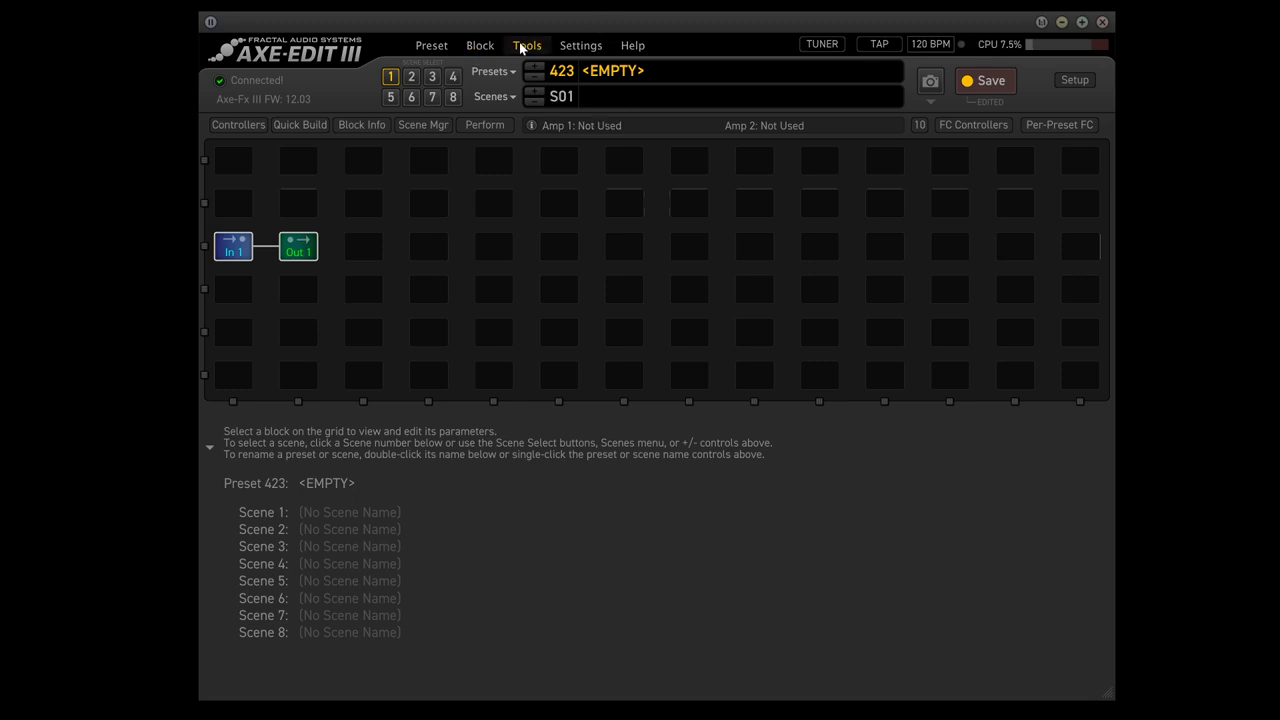
# - Load preset 421, 001 - LL Meka Nism, and go through its Drive, Amp and Cab blocks
pyautogui.click(511, 72)
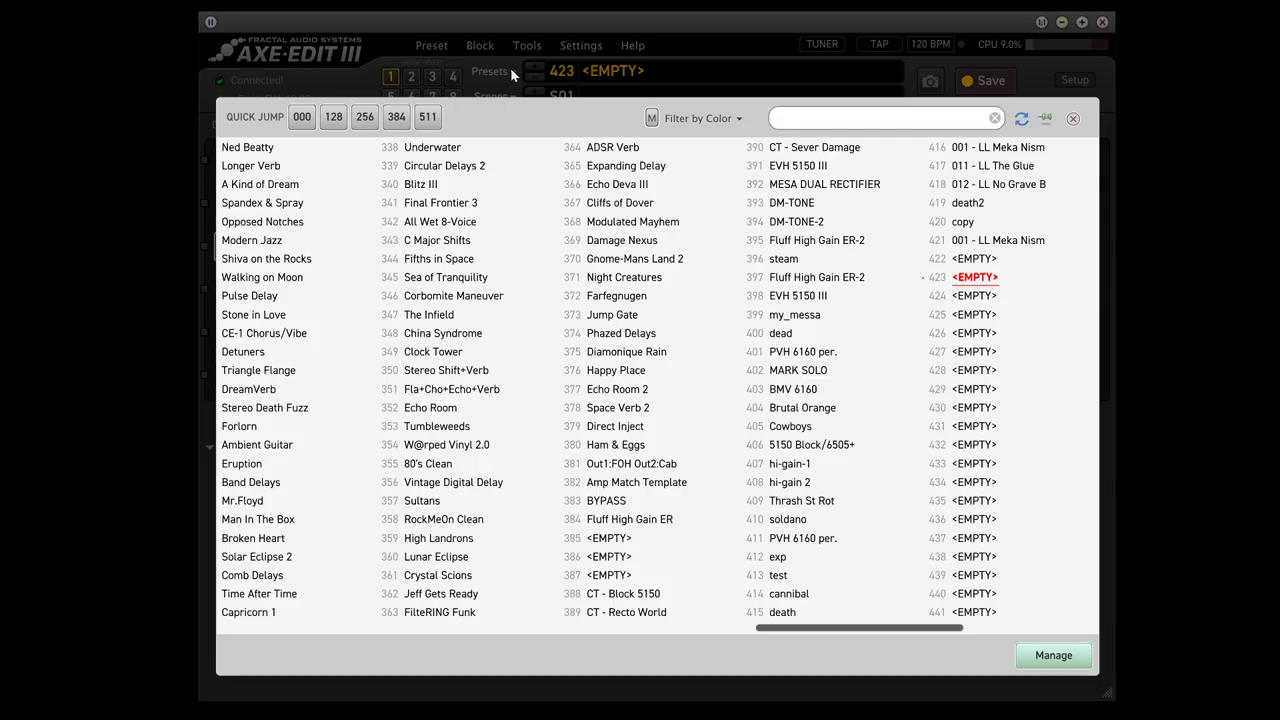
pyautogui.doubleClick(1043, 242)
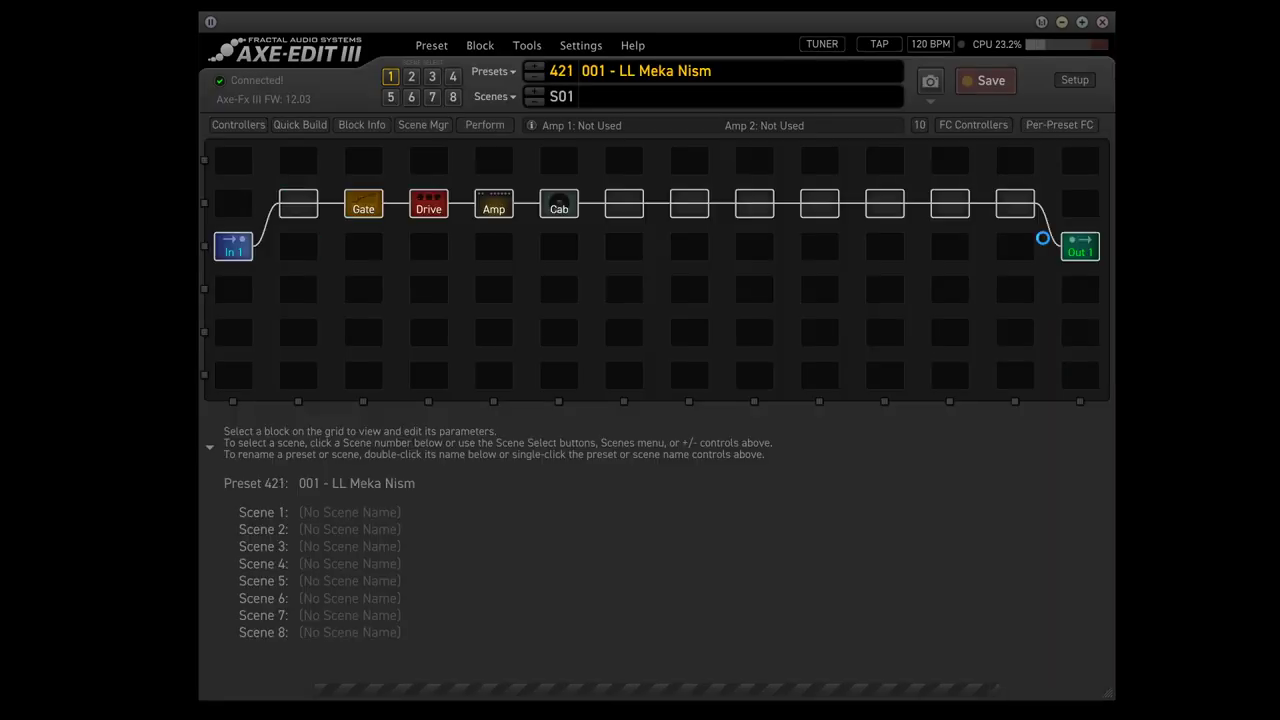
pyautogui.click(429, 204)
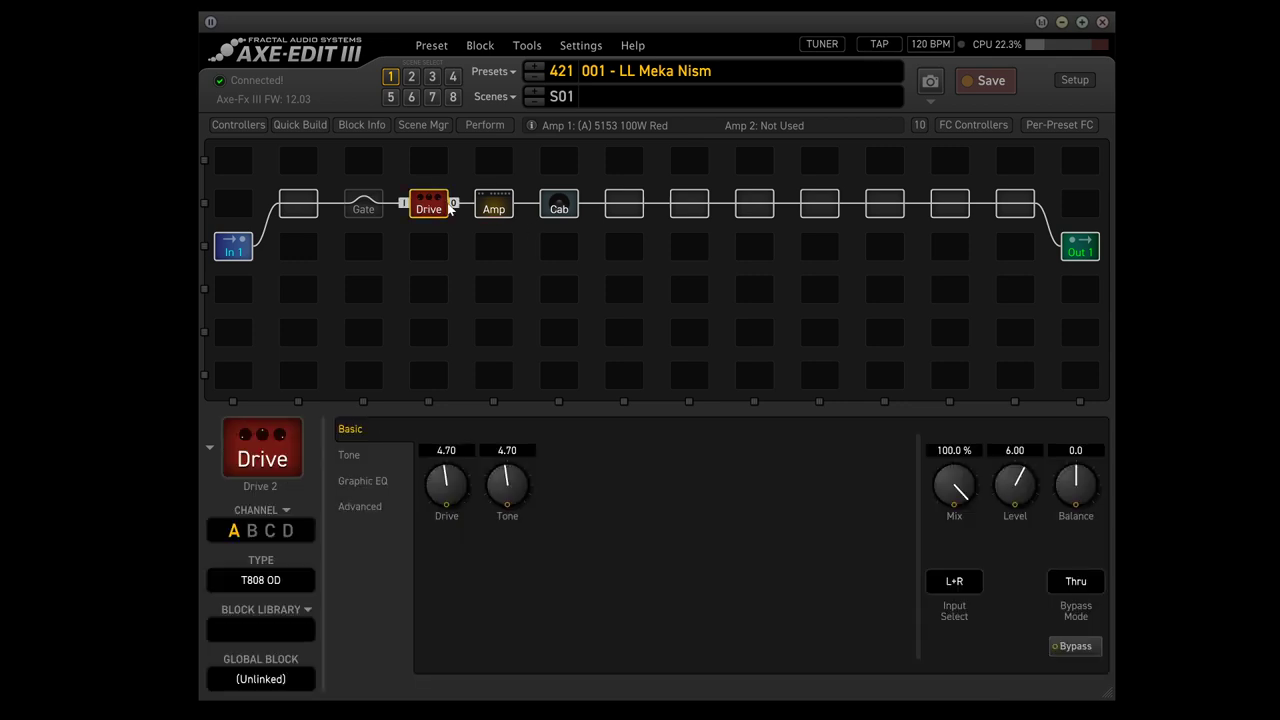
pyautogui.click(481, 208)
pyautogui.click(563, 212)
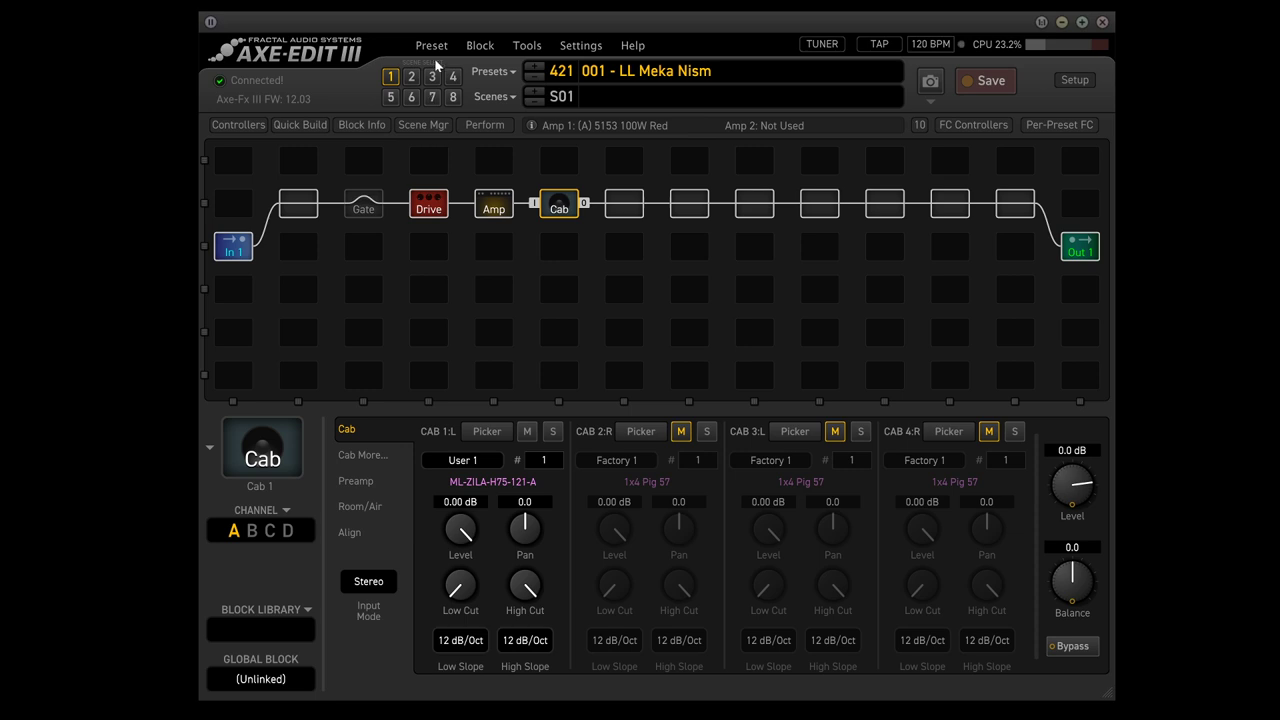
# - Examine the preset list around slot 421
pyautogui.click(516, 71)
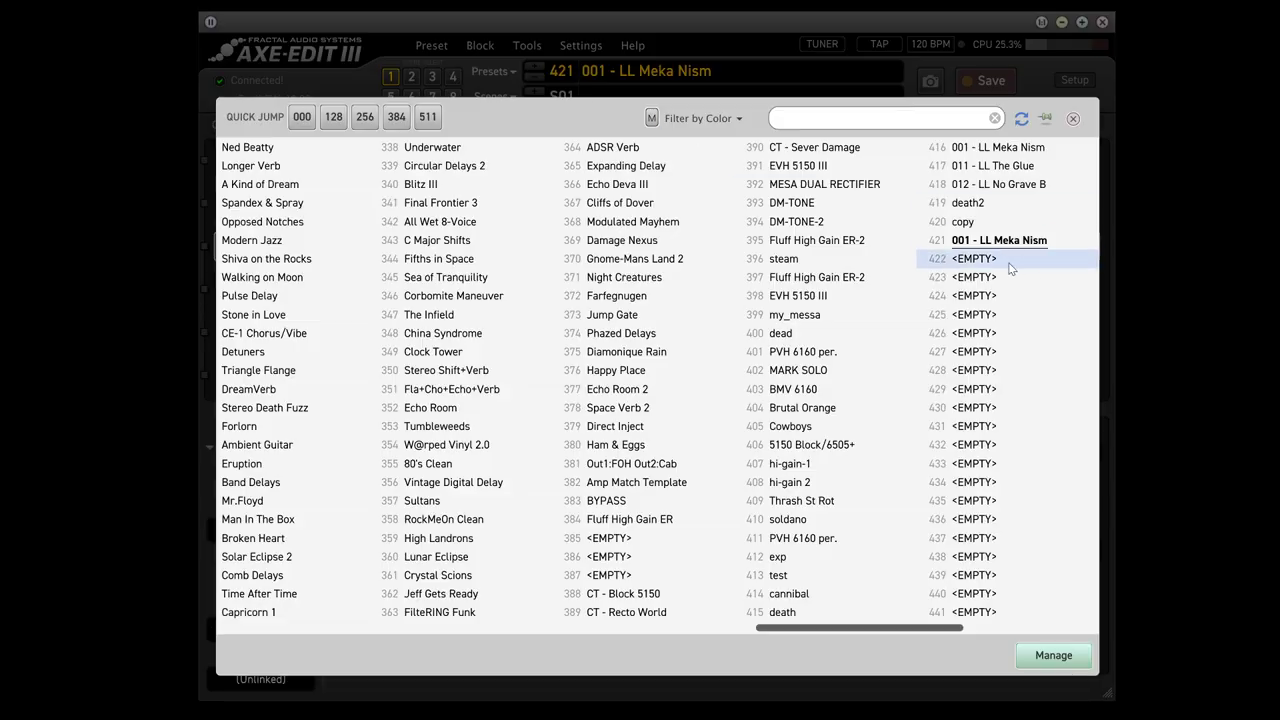
pyautogui.click(1073, 118)
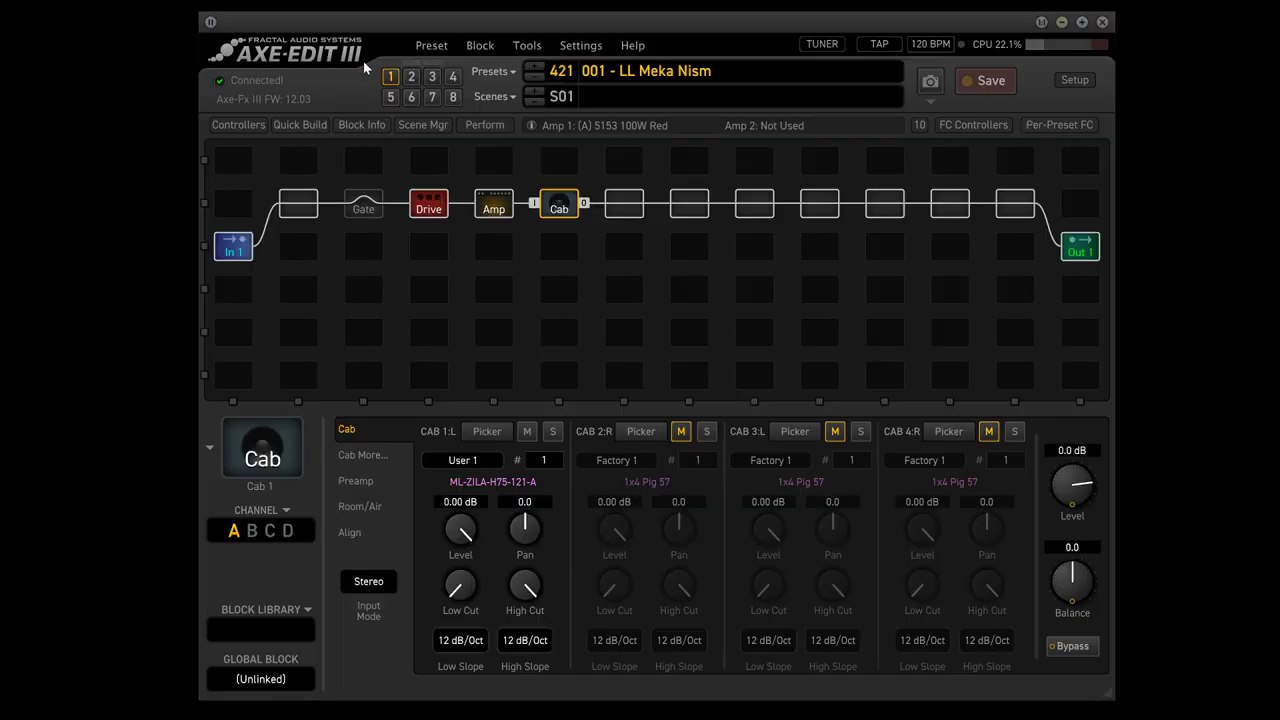
pyautogui.click(494, 71)
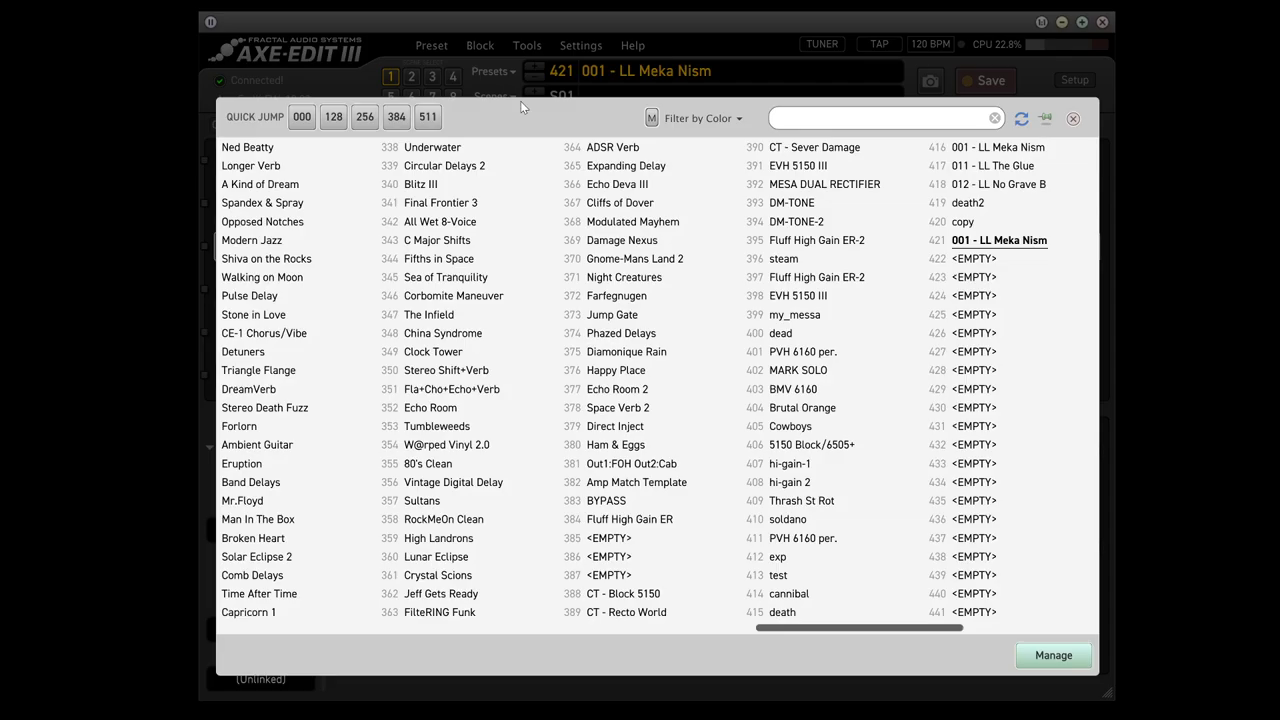
pyautogui.click(1073, 118)
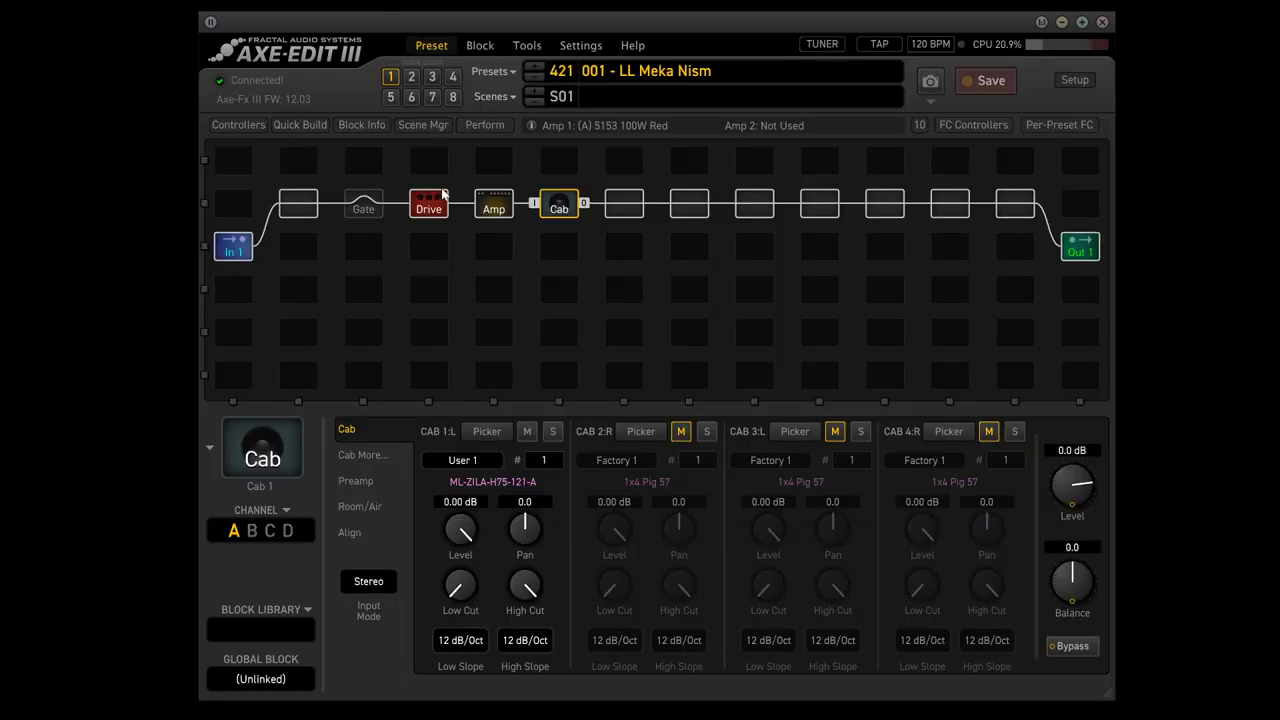
pyautogui.click(586, 293)
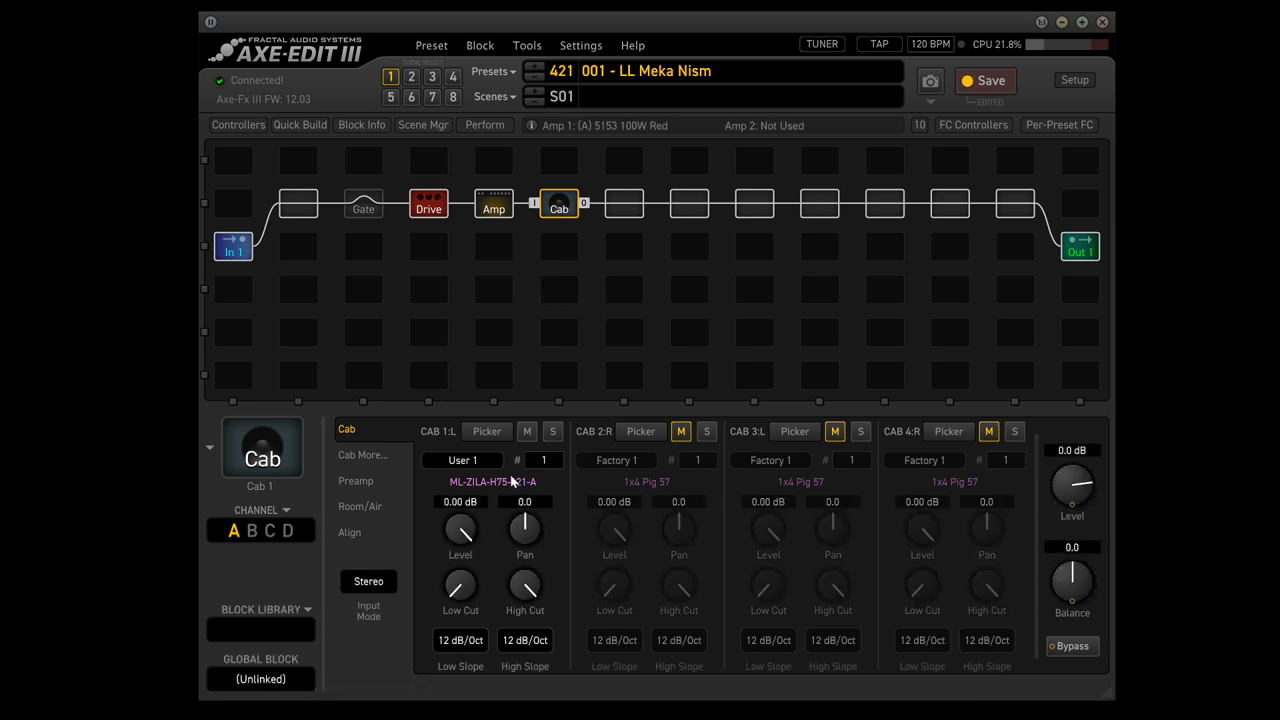
# - Assign the User 1 cabinet IR 001 Lasse Lammert CabIR, number 267, to Cab 1
pyautogui.click(489, 432)
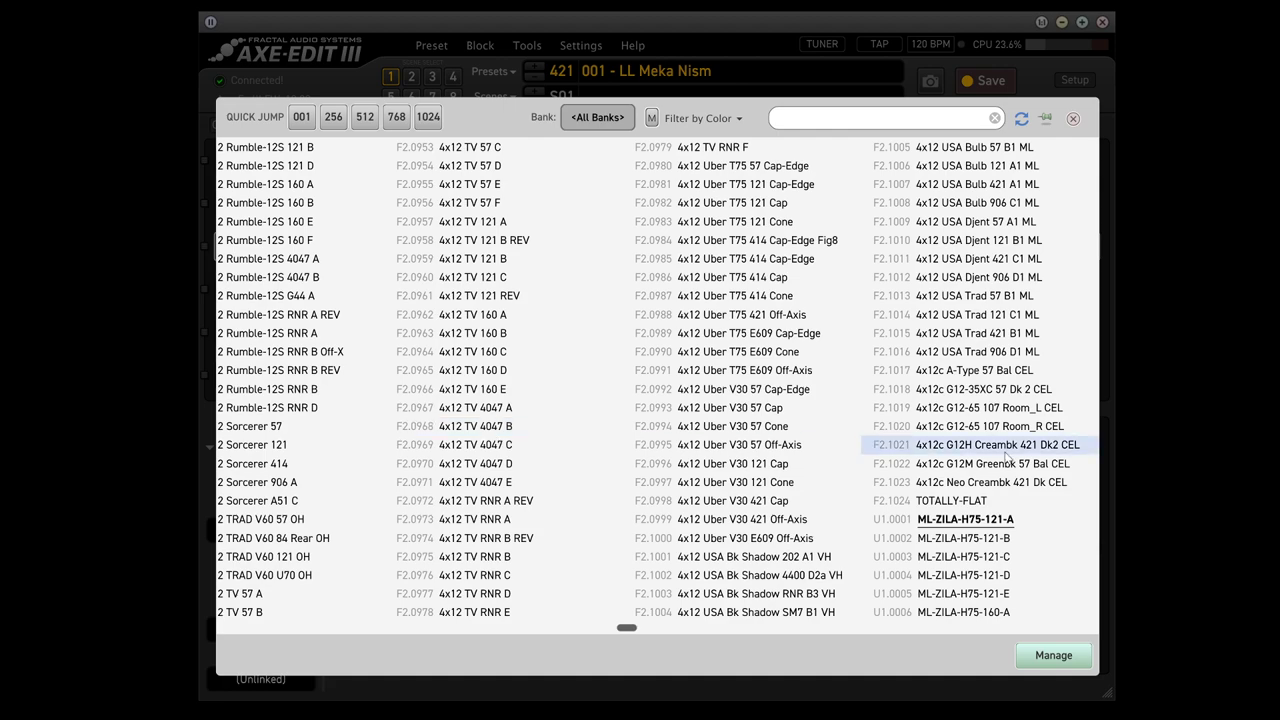
pyautogui.scroll(-10, 1005, 455)
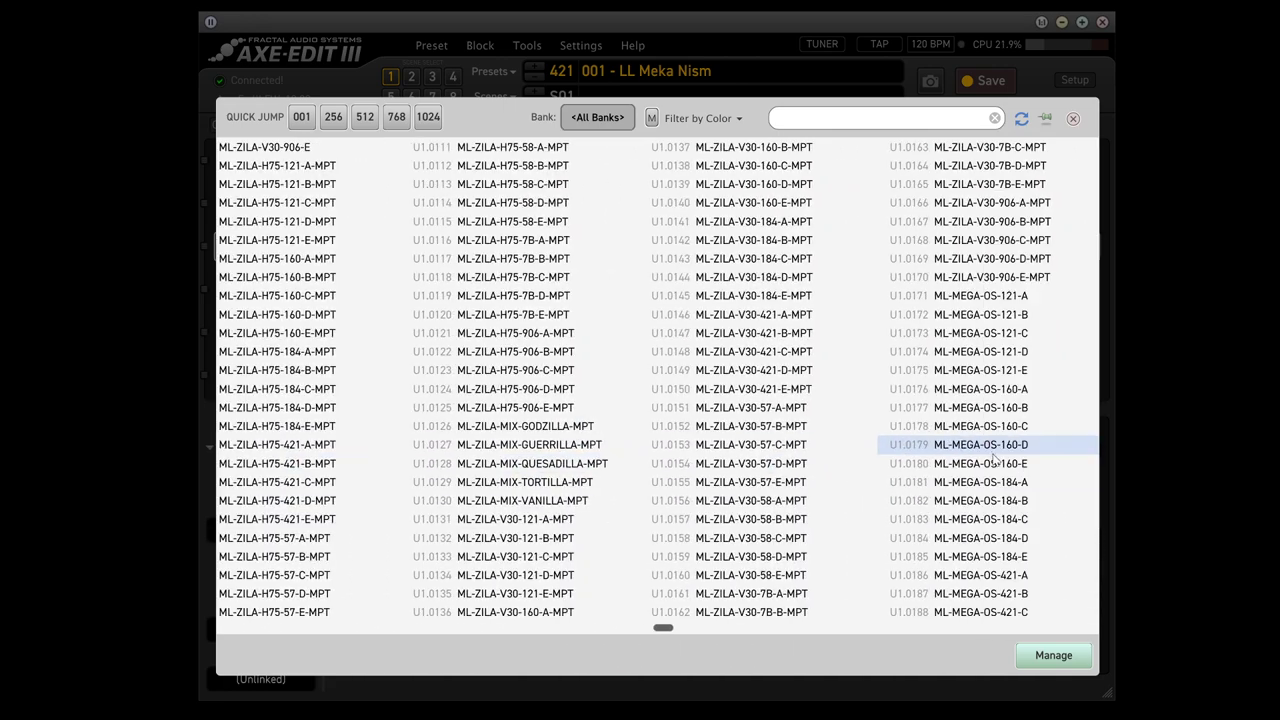
pyautogui.scroll(-7, 995, 457)
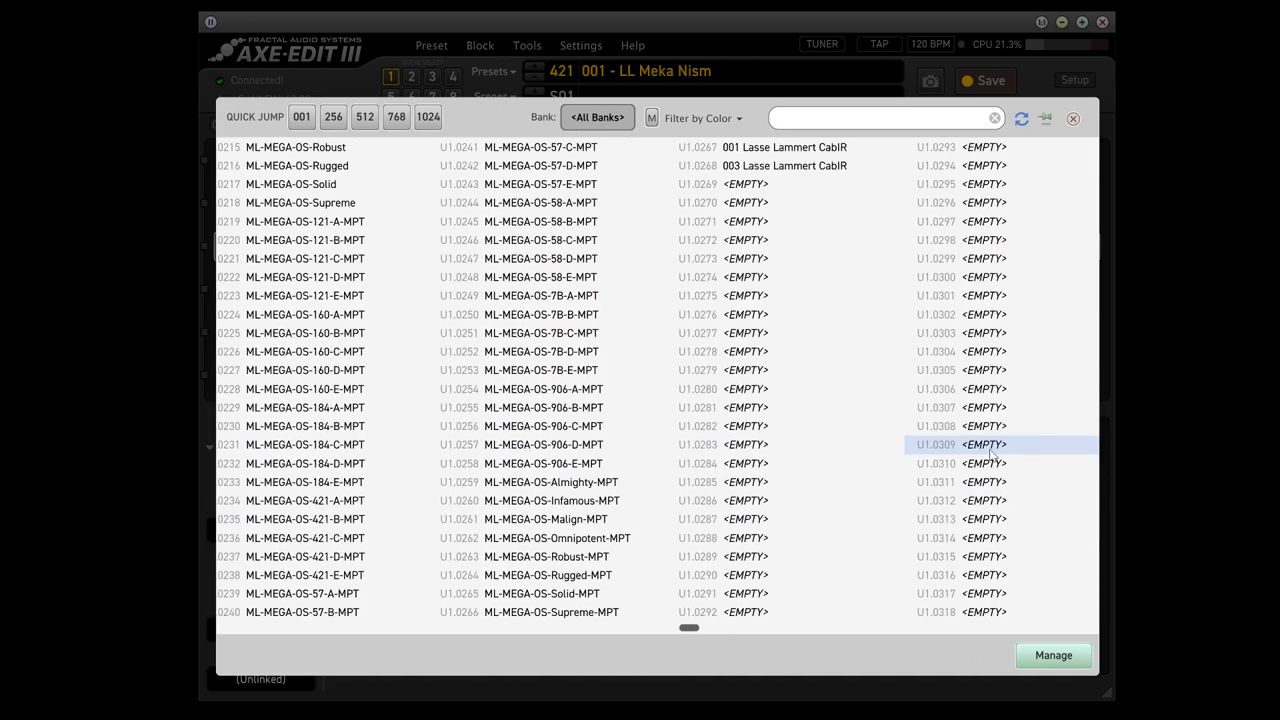
pyautogui.doubleClick(757, 150)
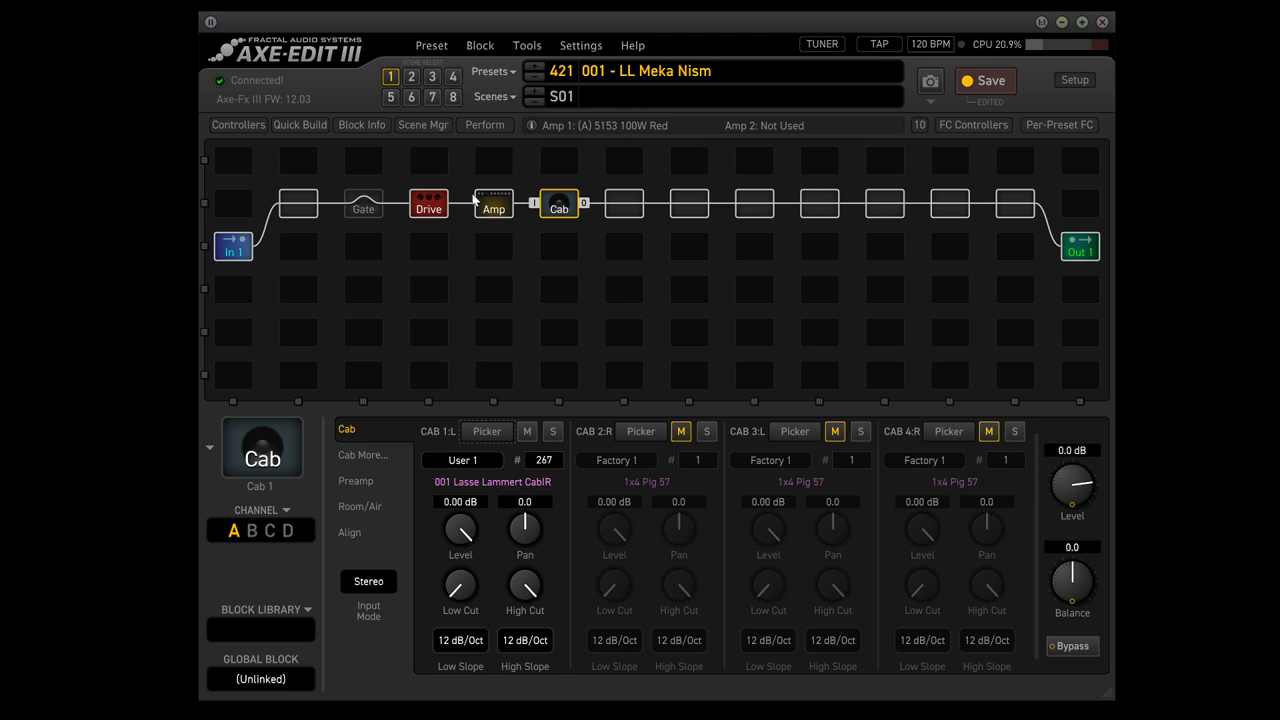
# - Review the Drive and Amp settings, and compare the tone with the Drive block bypassed and re-engaged
pyautogui.click(435, 204)
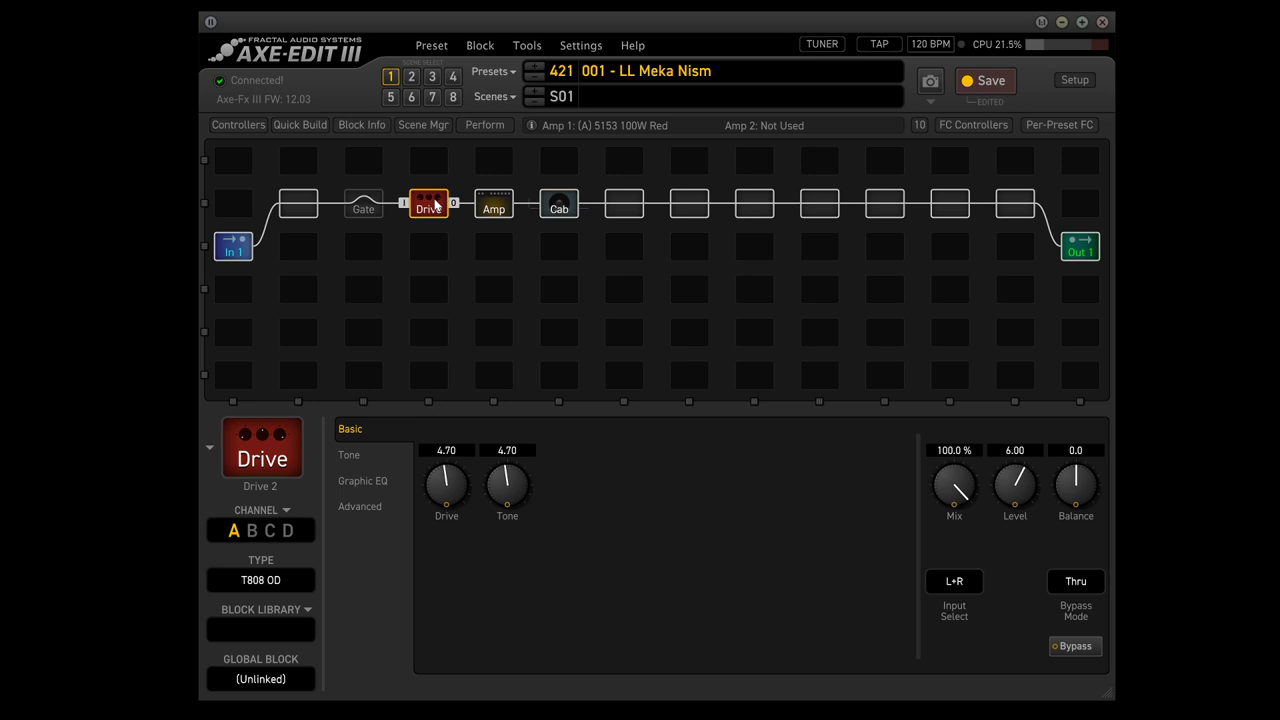
pyautogui.click(497, 210)
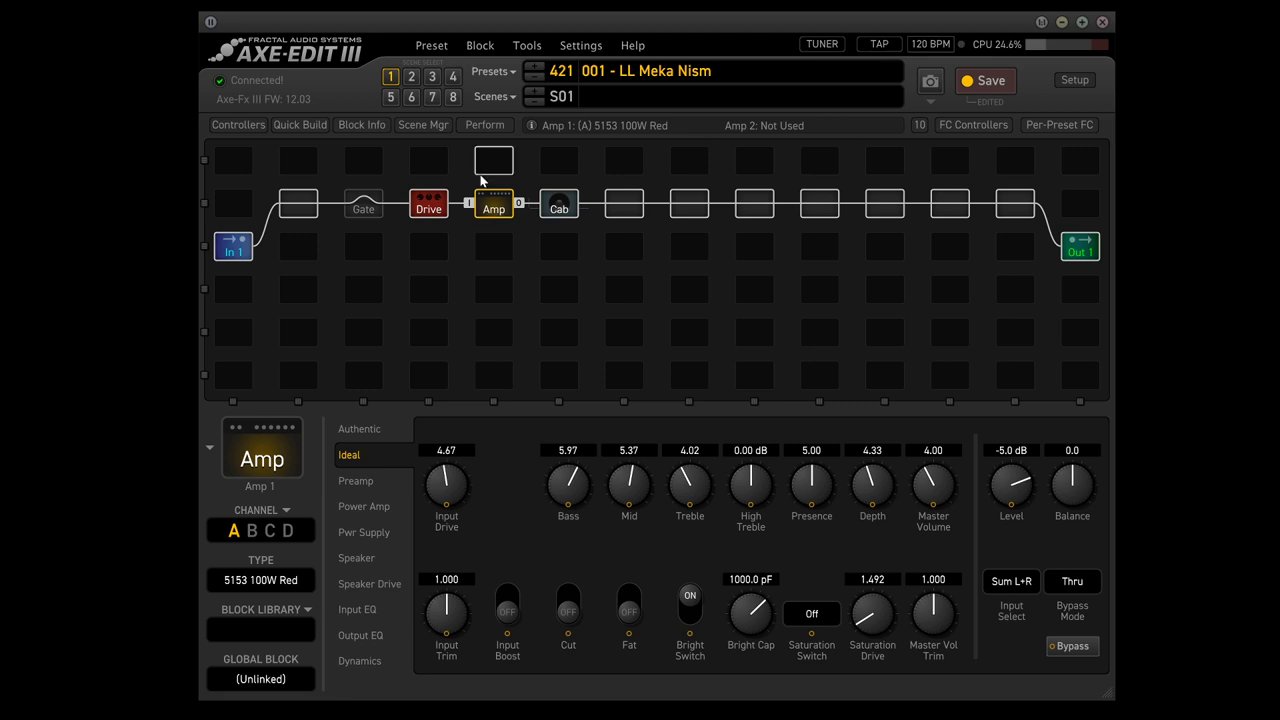
pyautogui.click(436, 214)
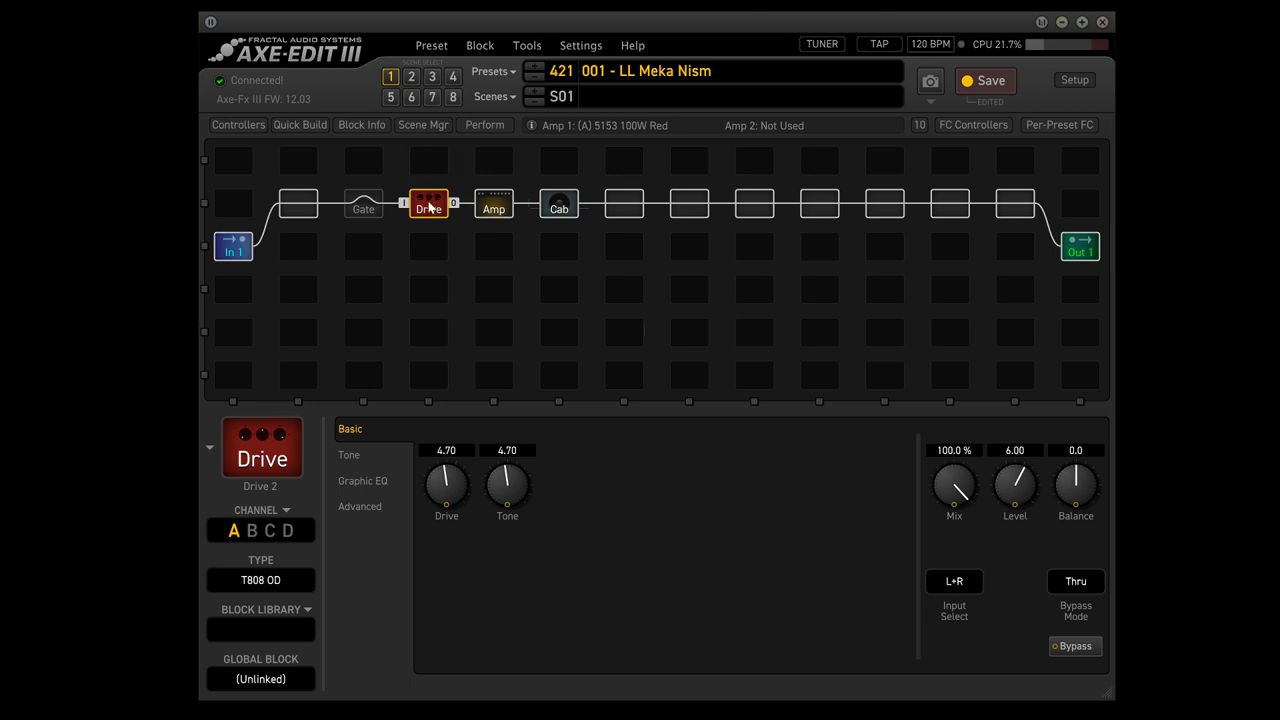
pyautogui.click(1055, 652)
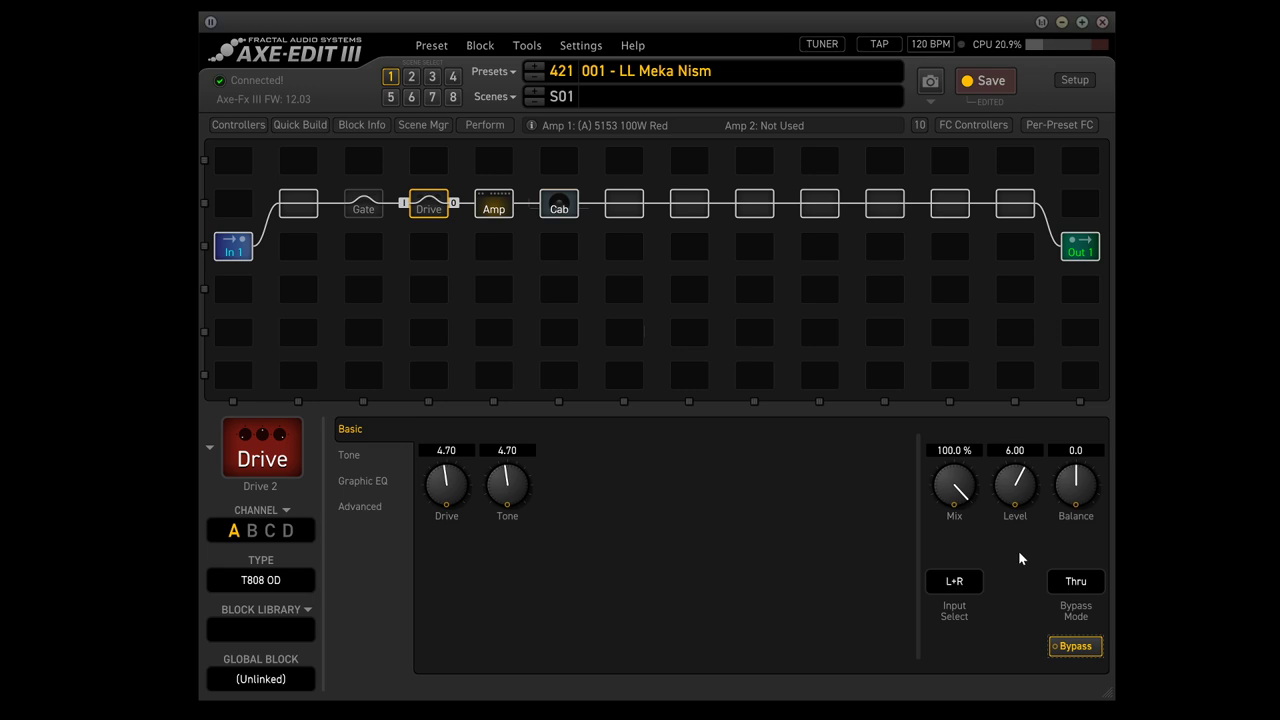
pyautogui.click(1086, 650)
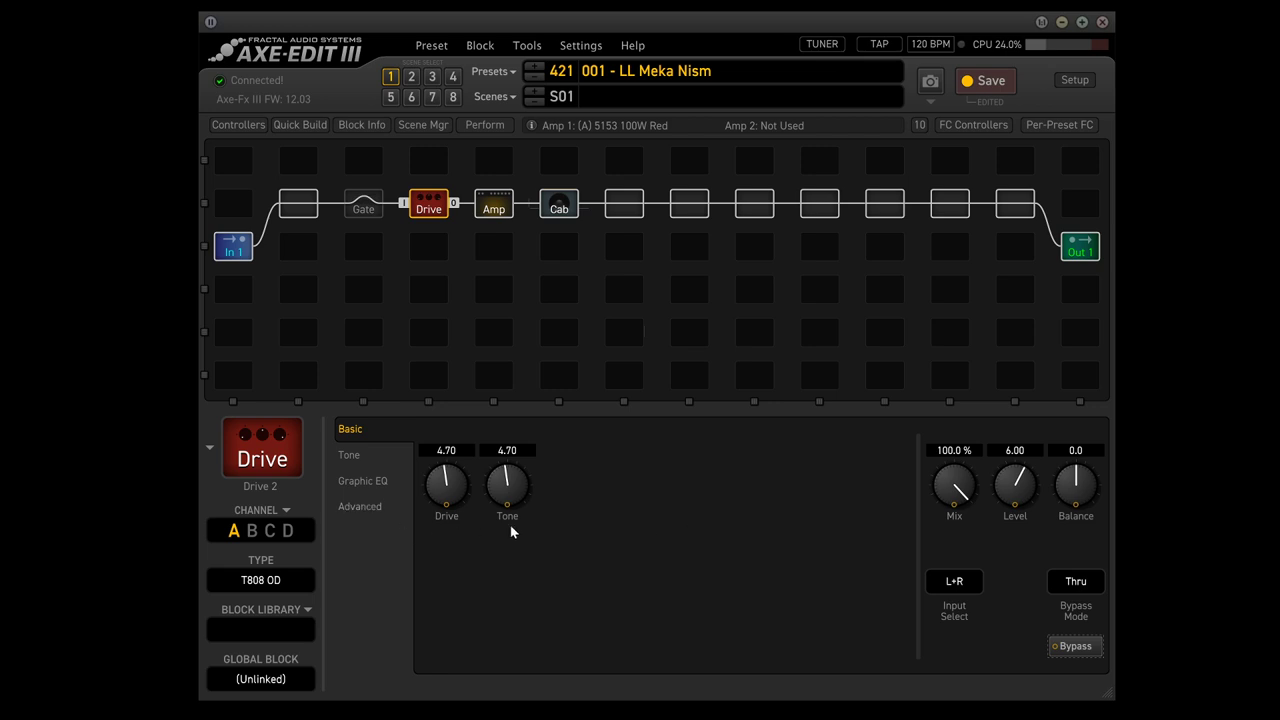
# - Lower the Drive block's Drive to 3.47 and its Level to 5.00, and view the Cab block
pyautogui.scroll(-5, 1032, 485)
pyautogui.scroll(-10, 441, 524)
pyautogui.click(558, 207)
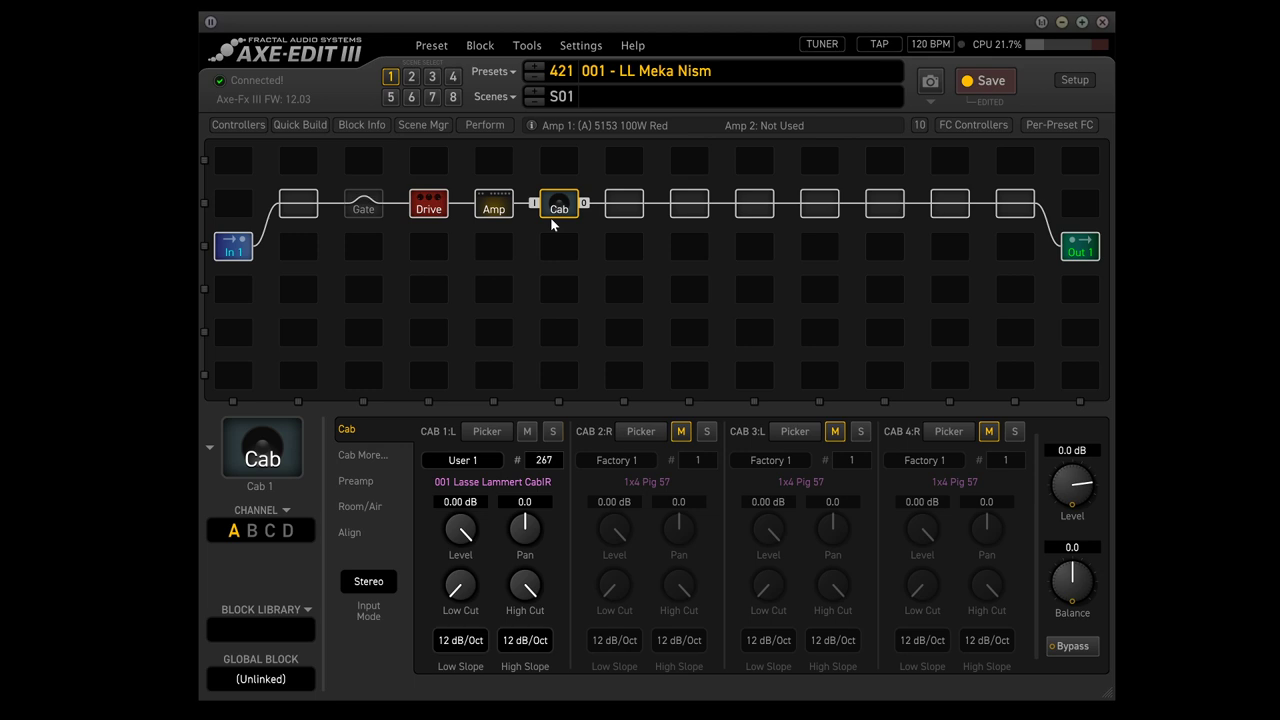
# - Try different Bass and Mid amounts on the Amp block
pyautogui.click(503, 208)
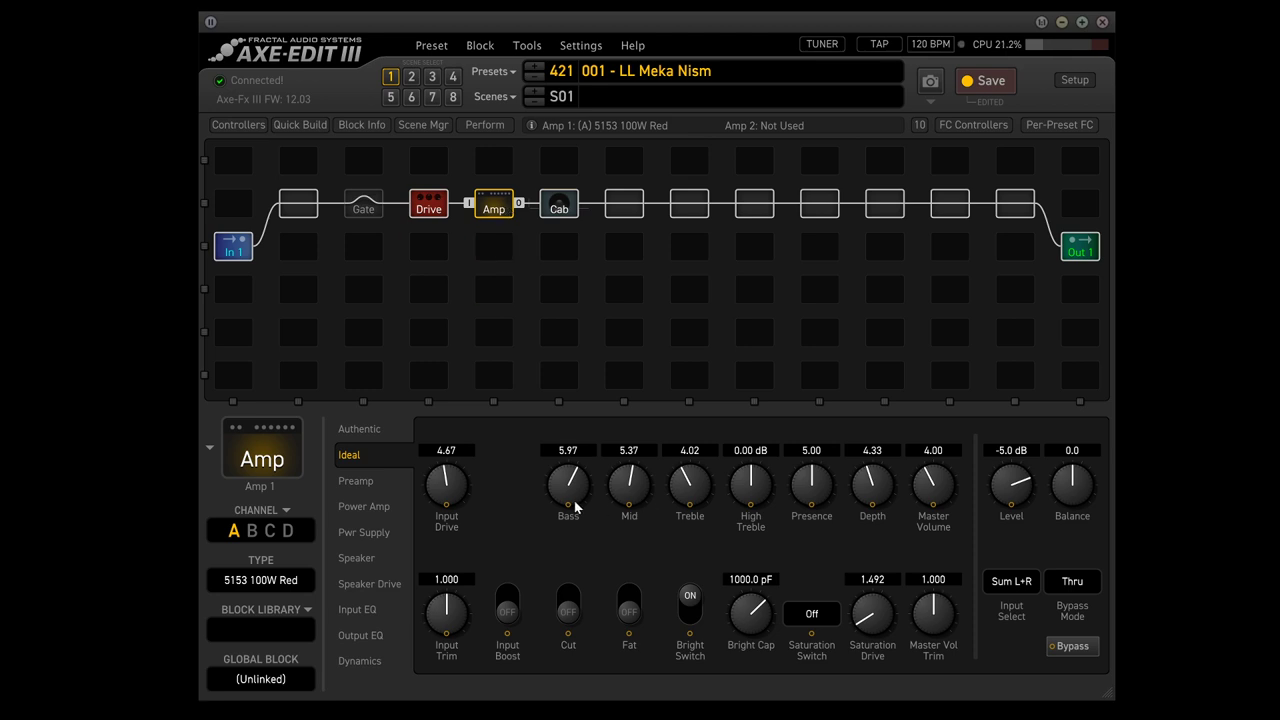
pyautogui.scroll(-6, 575, 507)
pyautogui.scroll(6, 572, 523)
pyautogui.scroll(-5, 872, 488)
pyautogui.moveTo(641, 479); pyautogui.dragTo(621, 510)
pyautogui.moveTo(621, 510); pyautogui.dragTo(617, 400)
pyautogui.press('Down')
pyautogui.press('Down')
pyautogui.press('Down')
pyautogui.press('Down')
# - Try other Treble amounts on the amp and undo each change
pyautogui.moveTo(684, 486); pyautogui.dragTo(686, 508)
pyautogui.hotkey('ctrl', 'z')
pyautogui.moveTo(686, 508)
pyautogui.mouseDown()
pyautogui.moveTo(686, 497)
pyautogui.moveTo(687, 515)
pyautogui.mouseUp()
pyautogui.hotkey('ctrl', 'z')
# - Adjust the amp's tone controls, setting Mid to 3.87 and Depth to 3.81, with Master Volume at 4.00
pyautogui.moveTo(619, 488); pyautogui.dragTo(646, 503)
pyautogui.moveTo(935, 479); pyautogui.dragTo(928, 487)
pyautogui.scroll(7, 938, 534)
pyautogui.scroll(-7, 646, 490)
pyautogui.moveTo(640, 472); pyautogui.dragTo(660, 586)
pyautogui.scroll(5, 622, 495)
# - Set the amp's Input Drive to 3.77 and show the Authentic control set
pyautogui.moveTo(445, 480); pyautogui.dragTo(447, 503)
pyautogui.scroll(-2, 446, 485)
pyautogui.click(350, 431)
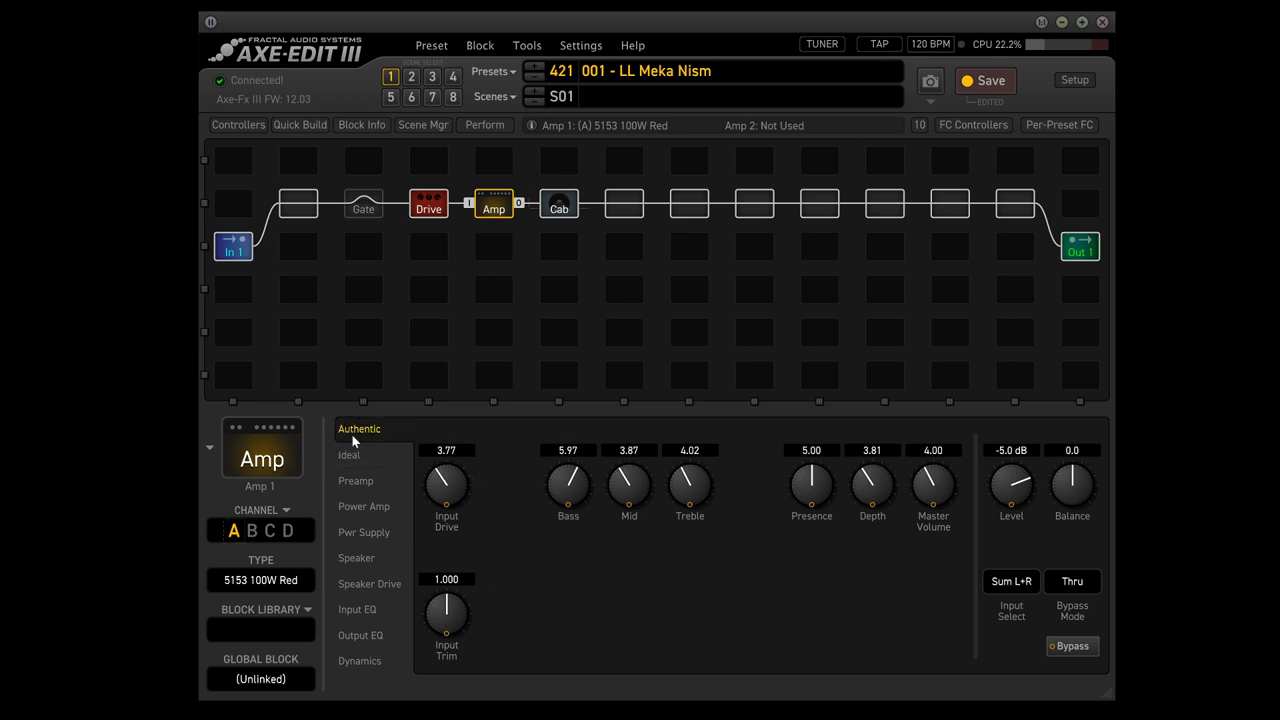
# - Sweep the Drive block's Drive and Tone up and down to audition different amounts
pyautogui.click(418, 210)
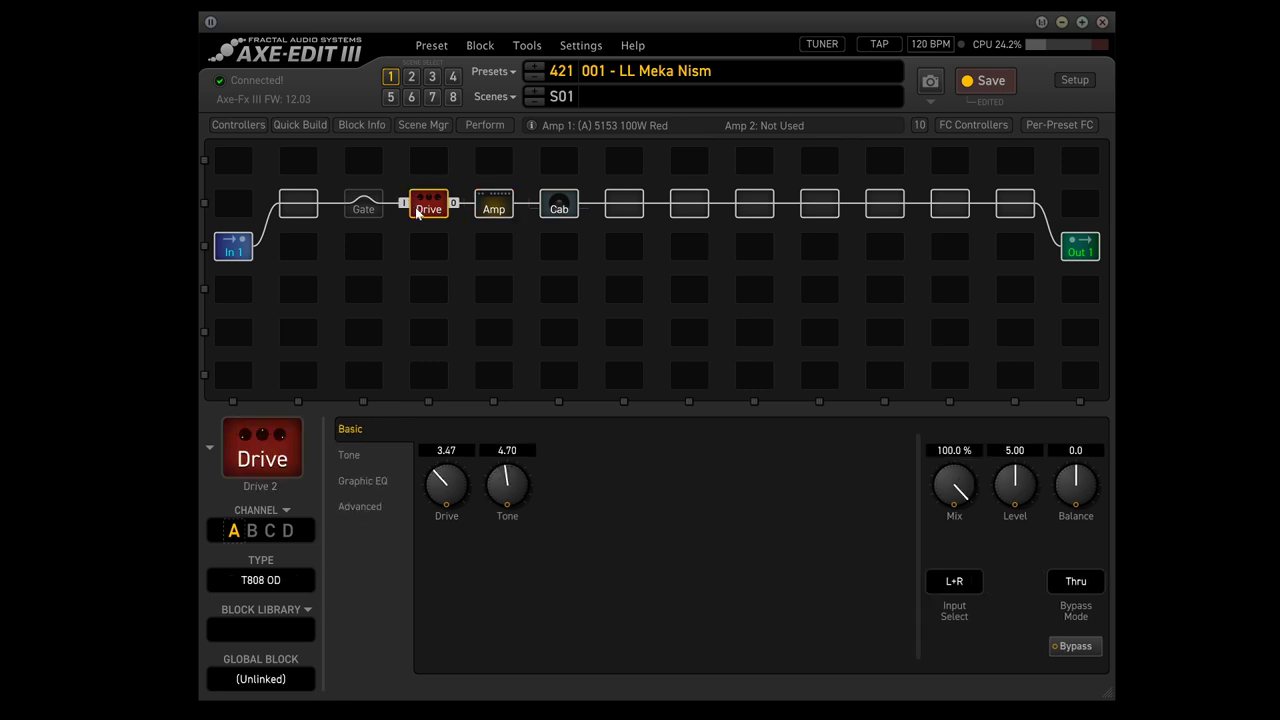
pyautogui.moveTo(496, 482); pyautogui.dragTo(520, 509)
pyautogui.moveTo(519, 500); pyautogui.dragTo(510, 550)
pyautogui.moveTo(446, 485); pyautogui.dragTo(446, 560)
pyautogui.moveTo(507, 485); pyautogui.dragTo(516, 532)
pyautogui.moveTo(508, 517); pyautogui.dragTo(484, 441)
pyautogui.moveTo(501, 483); pyautogui.dragTo(490, 455)
pyautogui.moveTo(434, 449); pyautogui.dragTo(420, 441)
pyautogui.moveTo(505, 476); pyautogui.dragTo(500, 458)
# - Set the Drive block's Drive to 2.32 and try higher and lower amounts
pyautogui.click(446, 450)
pyautogui.write('2.32')
pyautogui.press('Return')
pyautogui.moveTo(444, 458); pyautogui.dragTo(408, 368)
pyautogui.moveTo(446, 476); pyautogui.dragTo(445, 524)
# - Try the amp's Bass at 3.15 and raise it to 5.57
pyautogui.click(494, 205)
pyautogui.moveTo(567, 485); pyautogui.dragTo(614, 555)
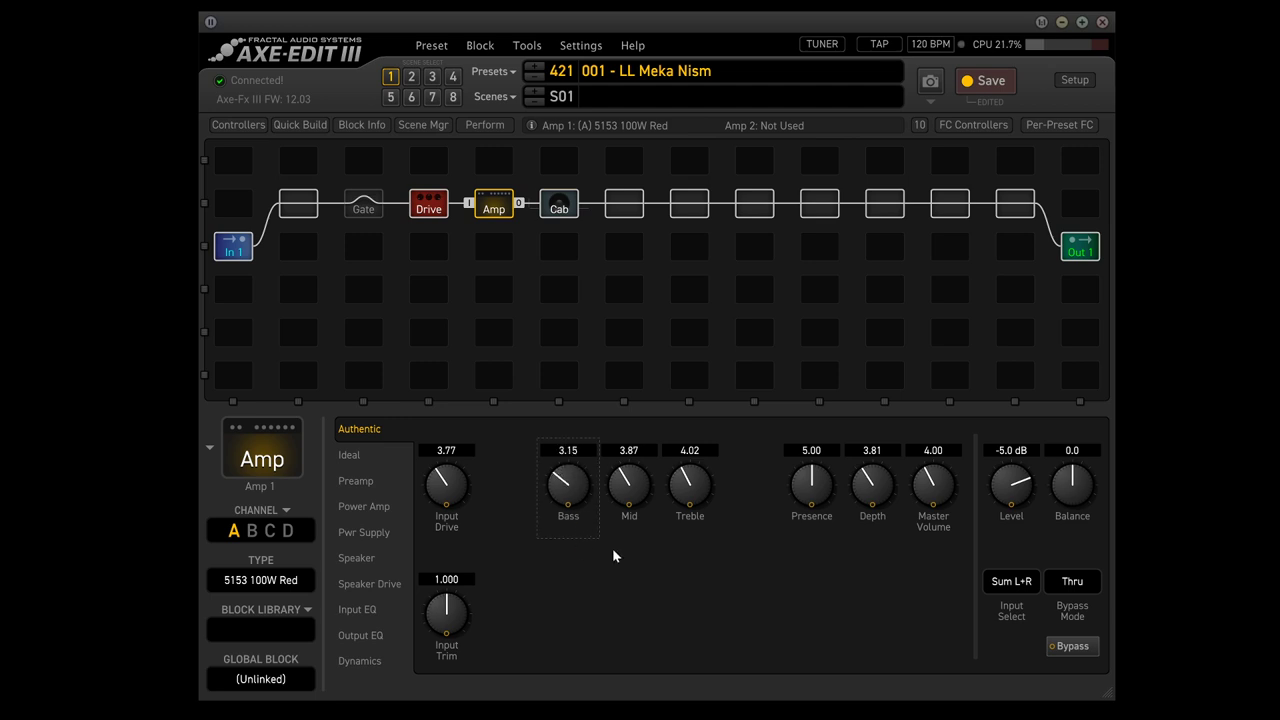
pyautogui.moveTo(612, 548); pyautogui.dragTo(539, 430)
pyautogui.moveTo(536, 427); pyautogui.dragTo(545, 433)
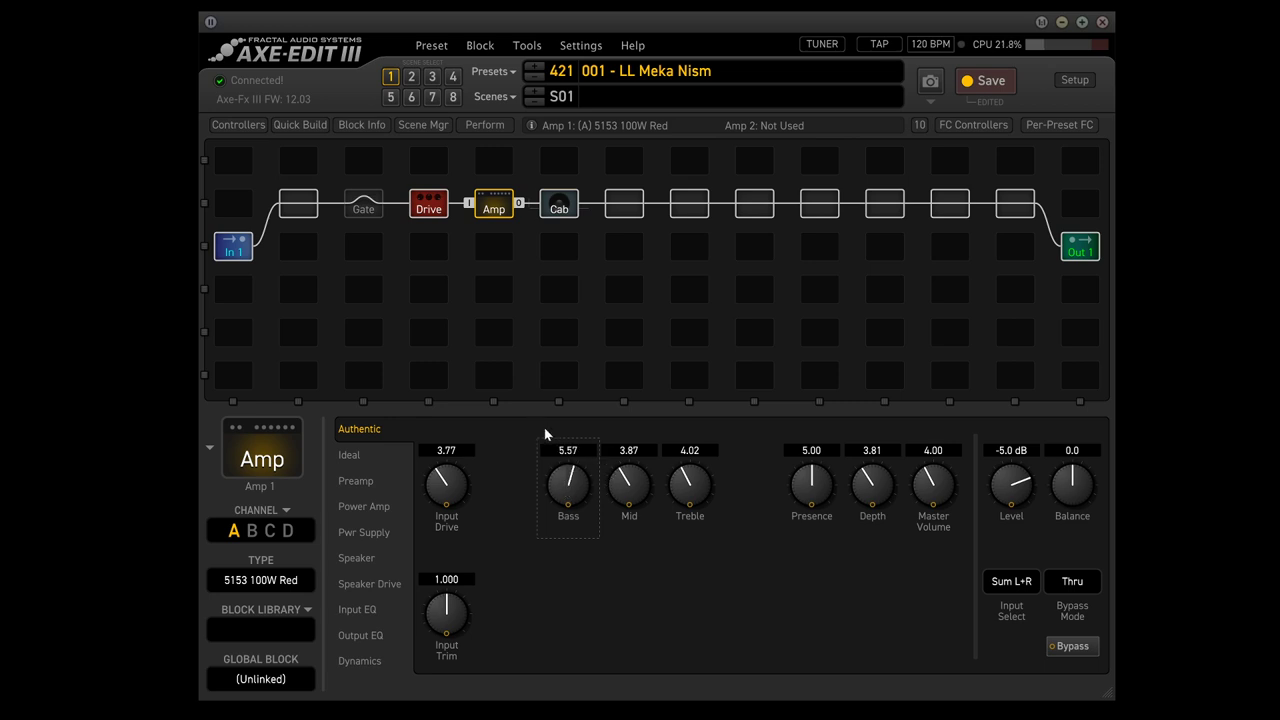